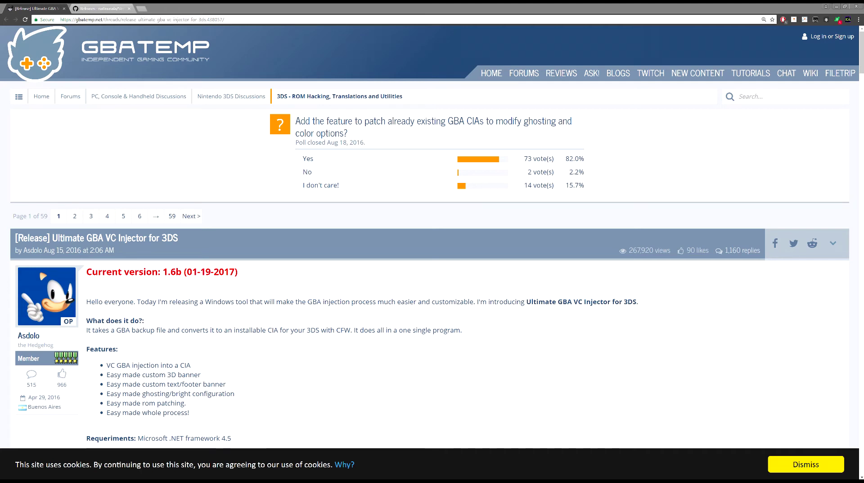
Scroll the GBAtemp release thread down to the v1.6b–v1.0 download links and changelog
{"action": "scroll", "coordinate": [250, 296], "scroll_direction": "down", "scroll_amount": 2}
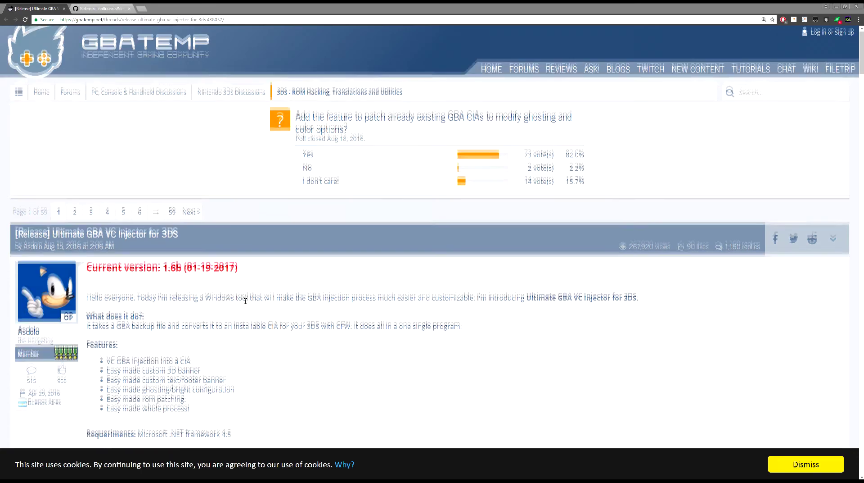
{"action": "scroll", "coordinate": [251, 295], "scroll_direction": "down", "scroll_amount": 2}
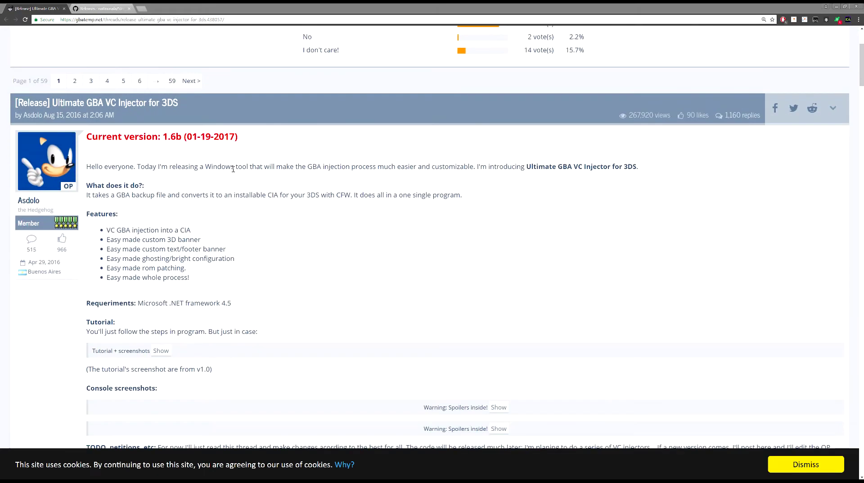
{"action": "scroll", "coordinate": [95, 157], "scroll_direction": "down", "scroll_amount": 5}
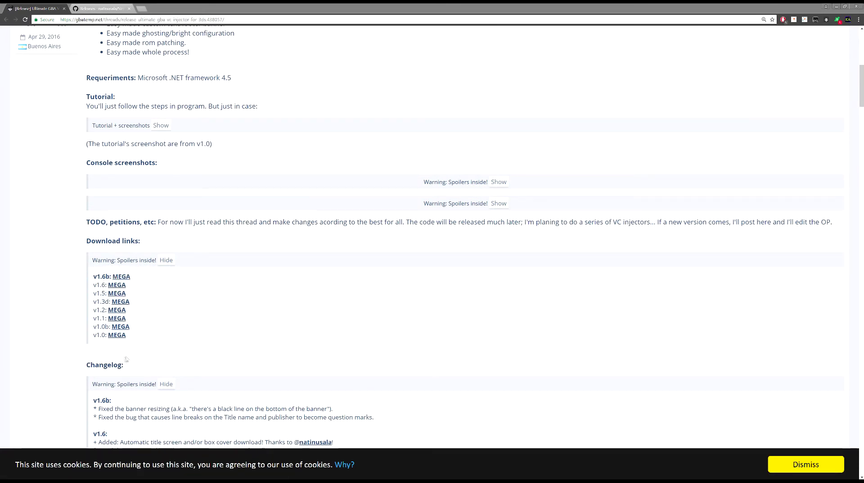
Switch from the GitHub releases tab to the GBA VC injection 3DS folder in File Explorer
{"action": "left_click", "coordinate": [99, 8]}
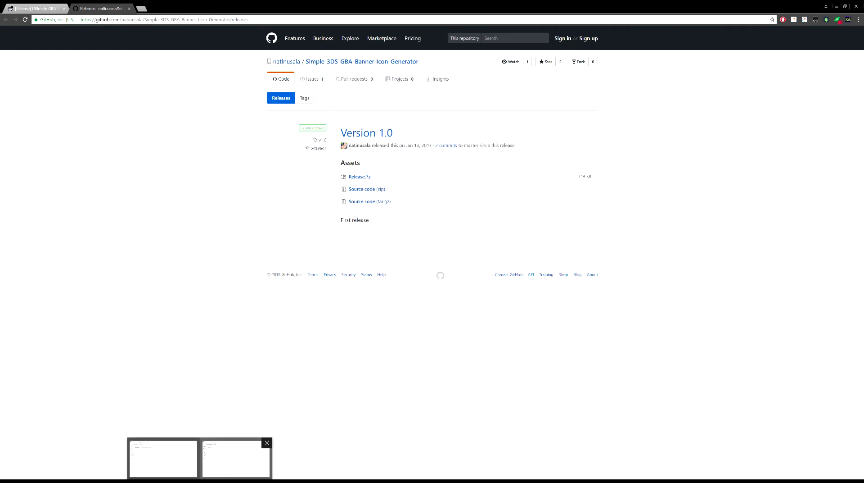
{"action": "left_click", "coordinate": [236, 457]}
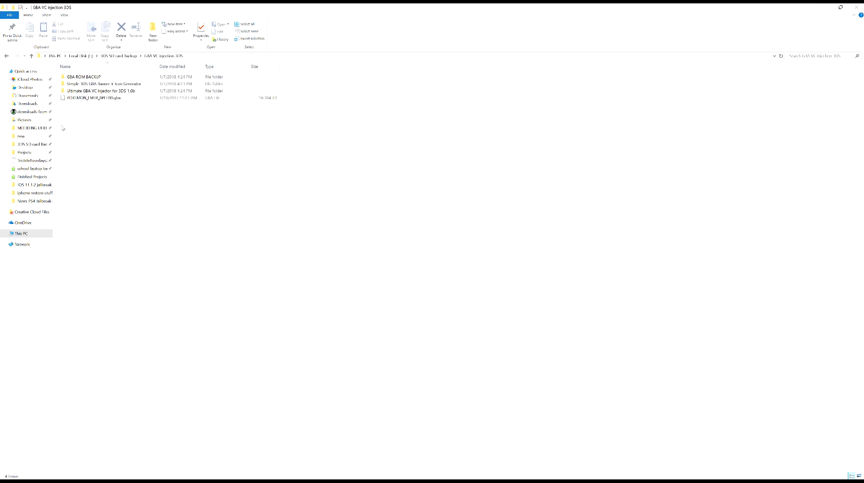
Select the Pokémon Emerald ROM, look inside GBA ROM BACKUP, and return to GBA VC injection 3DS
{"action": "left_click", "coordinate": [75, 99]}
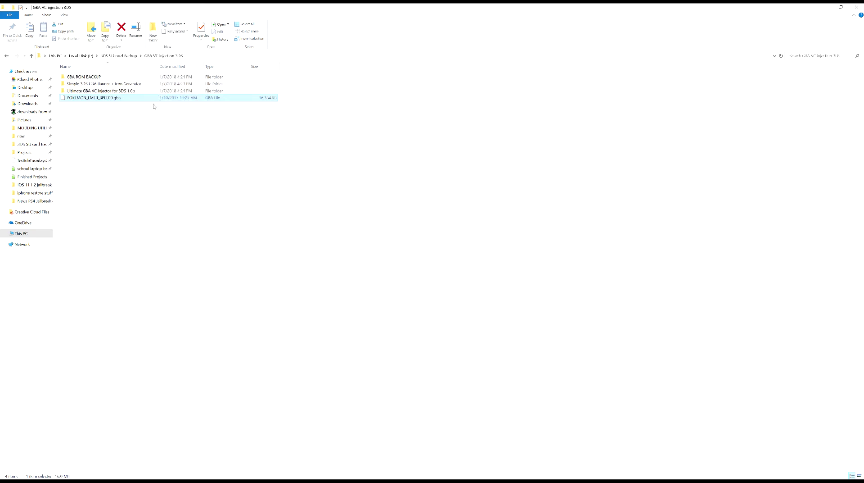
{"action": "double_click", "coordinate": [140, 78]}
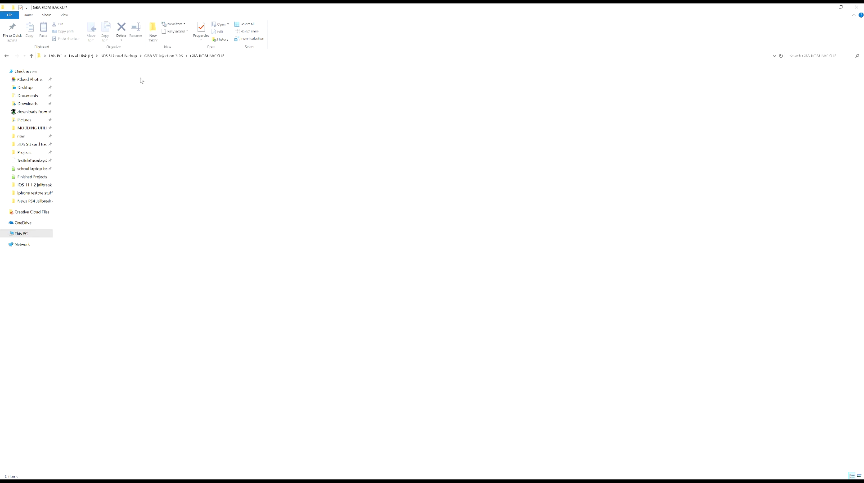
{"action": "key", "text": "alt+Left"}
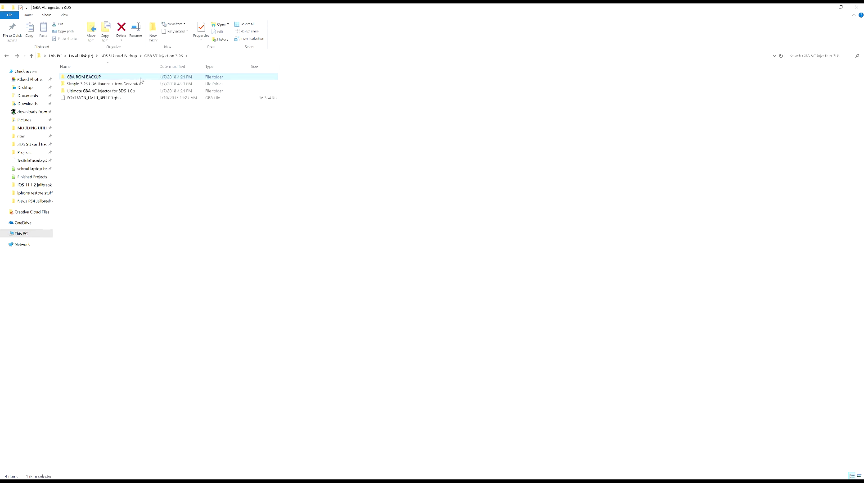
Open the Simple 3DS GBA Banner + Icon Generator folder and launch its .exe, which shows an error
{"action": "key", "text": "Down"}
{"action": "key", "text": "Down"}
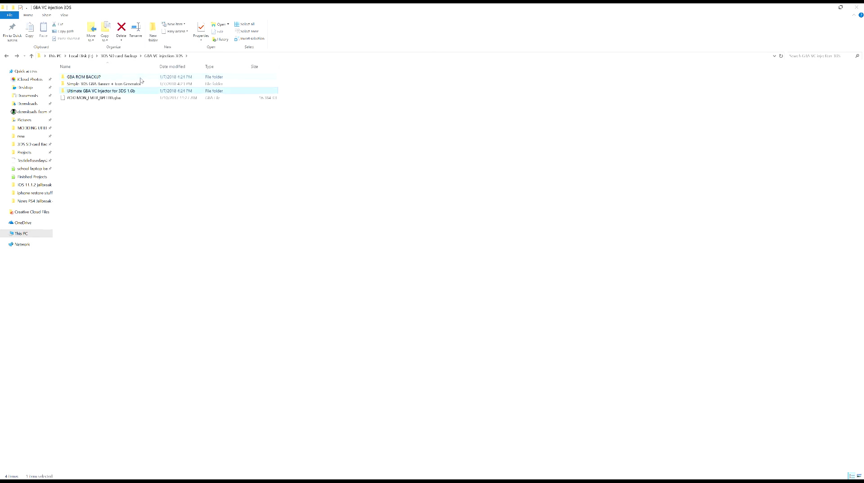
{"action": "key", "text": "Up"}
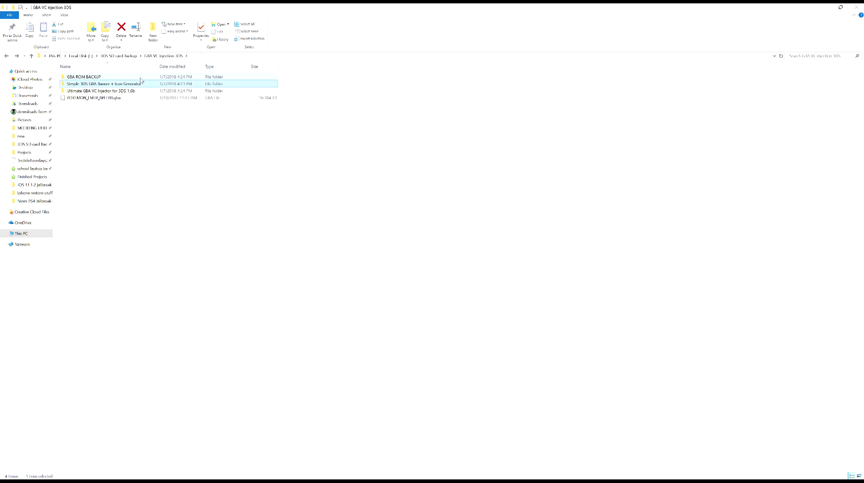
{"action": "key", "text": "Down"}
{"action": "key", "text": "Up"}
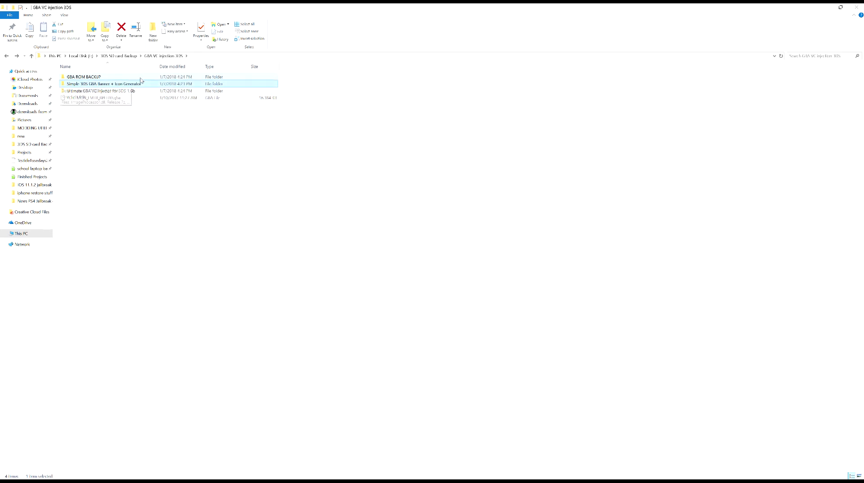
{"action": "key", "text": "Down"}
{"action": "key", "text": "Up"}
{"action": "key", "text": "Return"}
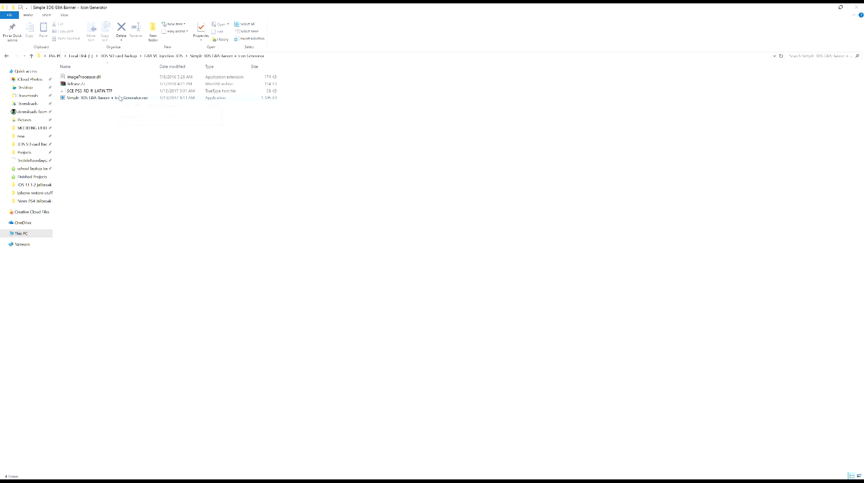
{"action": "double_click", "coordinate": [133, 98]}
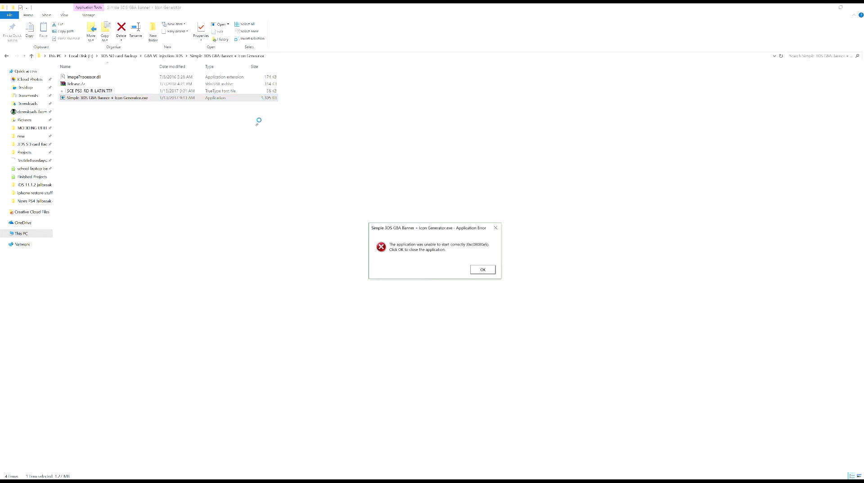
Dismiss the error, run the generator from its context menu, and move its window right
{"action": "left_click", "coordinate": [483, 270]}
{"action": "right_click", "coordinate": [89, 100]}
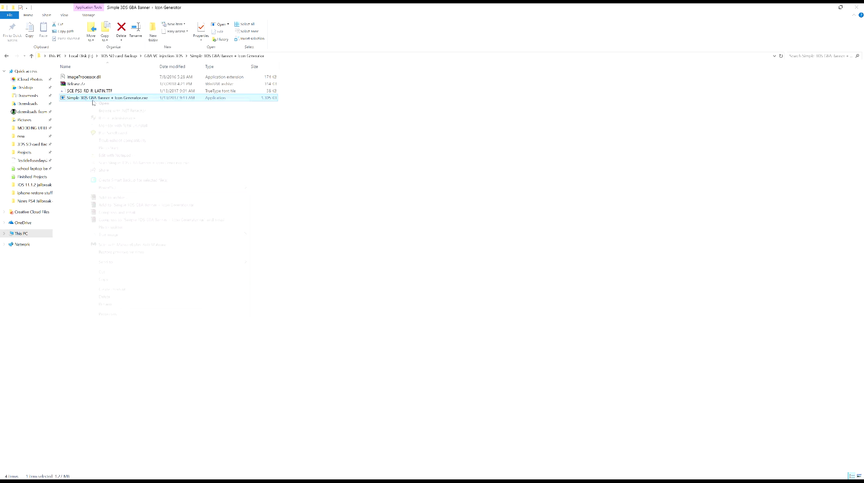
{"action": "left_click", "coordinate": [127, 119]}
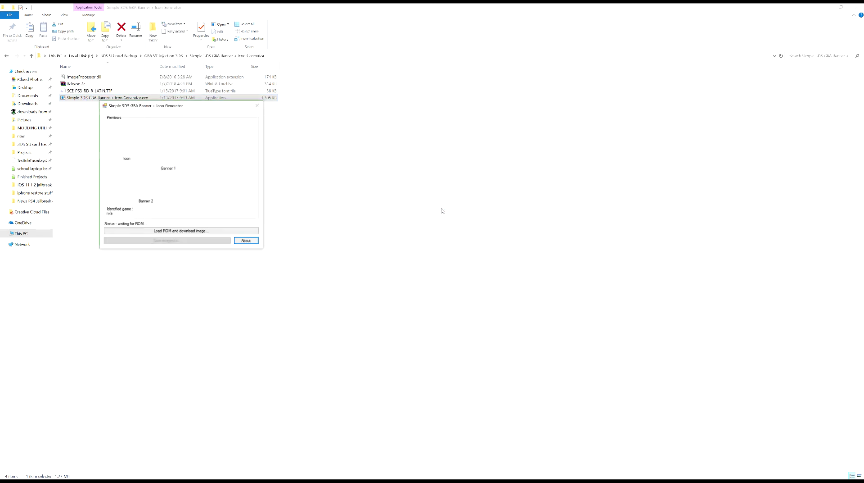
{"action": "left_click_drag", "start_coordinate": [179, 108], "coordinate": [351, 118]}
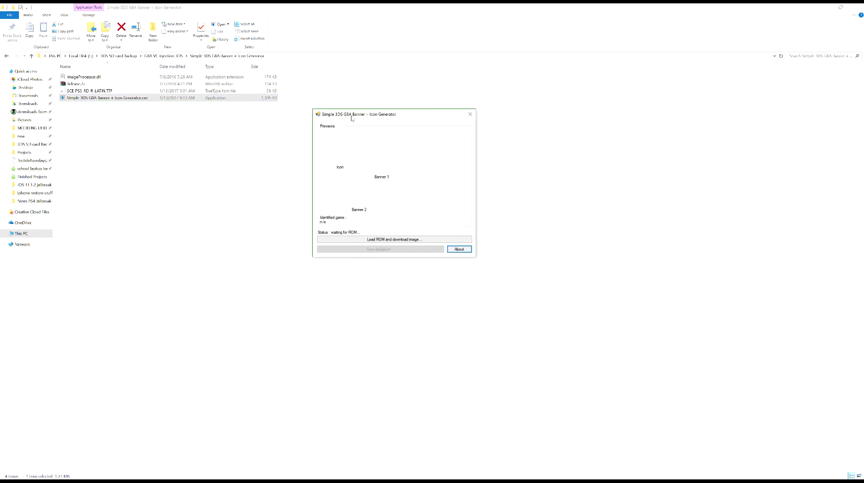
Return to GBA VC injection 3DS and drag the Pokémon Emerald ROM toward the generator
{"action": "left_click", "coordinate": [101, 139]}
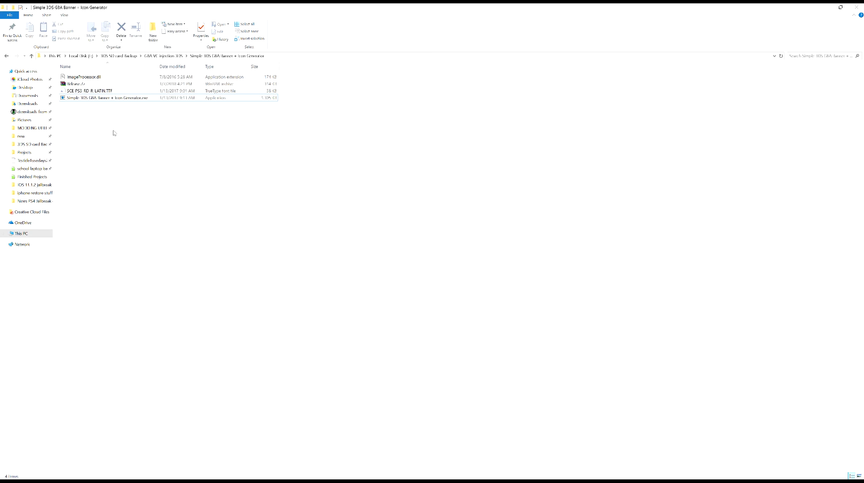
{"action": "key", "text": "BackSpace"}
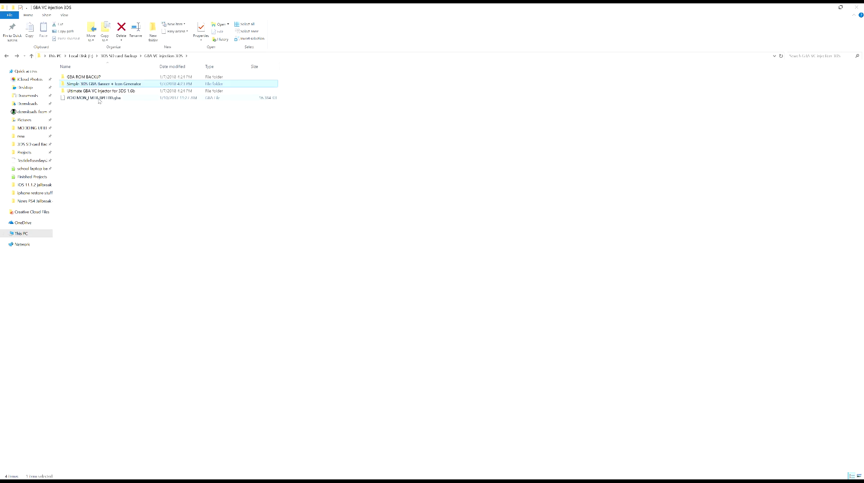
{"action": "left_click", "coordinate": [97, 102]}
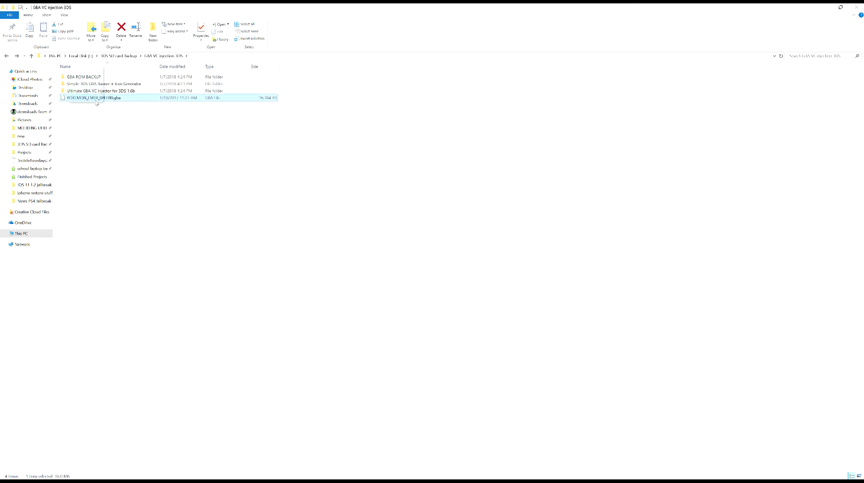
{"action": "left_click_drag", "start_coordinate": [96, 103], "coordinate": [418, 211]}
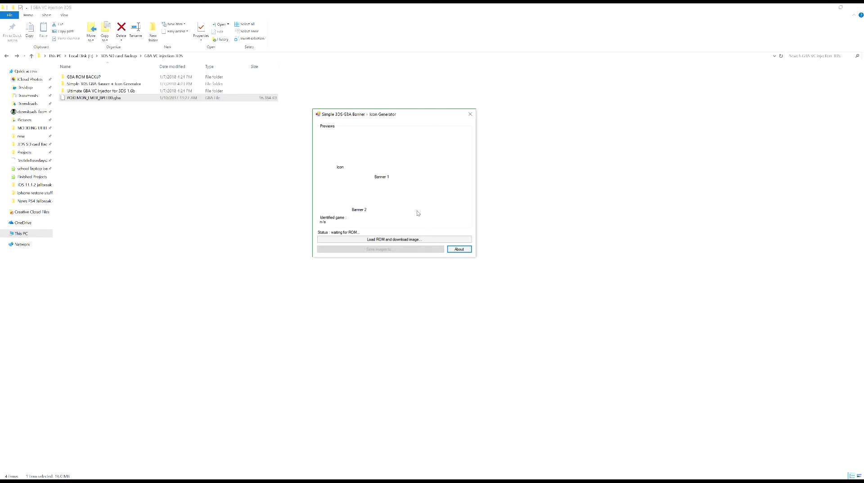
Load POKEMON_EMER_BPEE00.gba from the GBA VC injection 3DS folder into the generator
{"action": "left_click", "coordinate": [397, 243]}
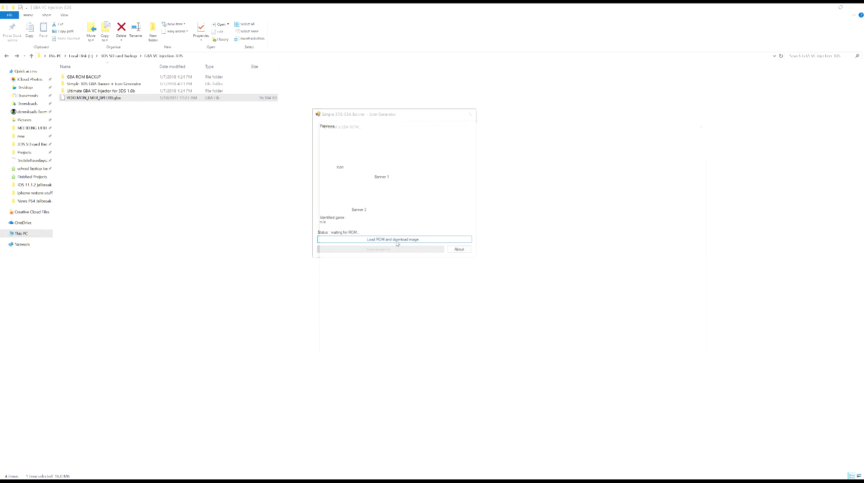
{"action": "left_click", "coordinate": [238, 56]}
{"action": "key", "text": "ctrl+c"}
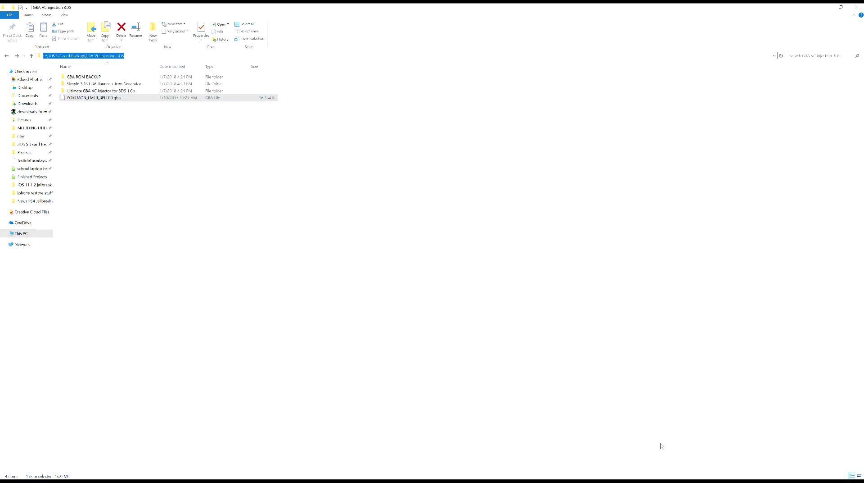
{"action": "key", "text": "alt+Tab"}
{"action": "left_click", "coordinate": [441, 134]}
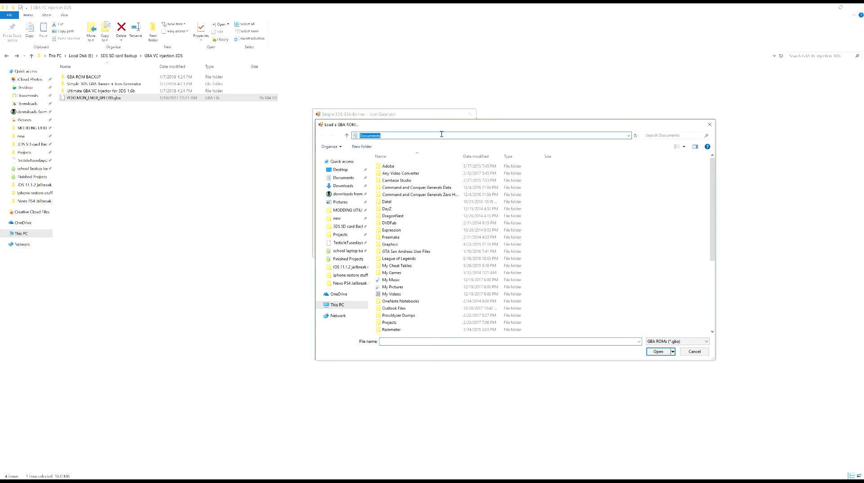
{"action": "key", "text": "ctrl+v"}
{"action": "key", "text": "Return"}
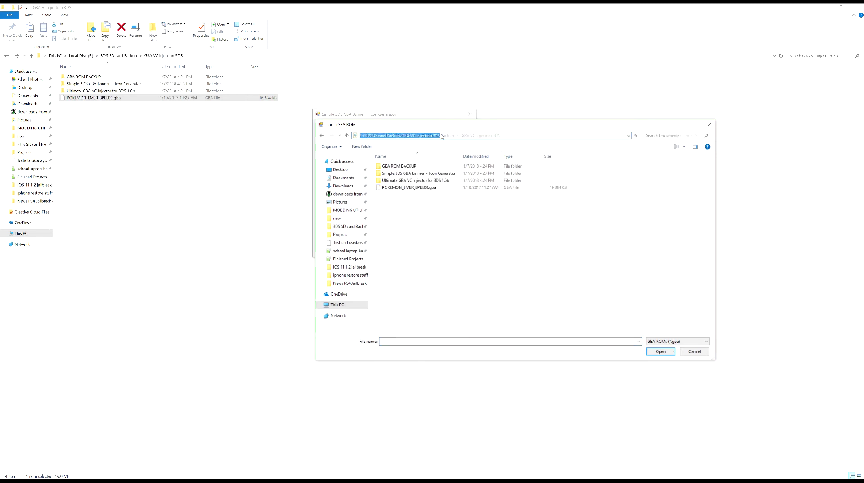
{"action": "left_click", "coordinate": [426, 189]}
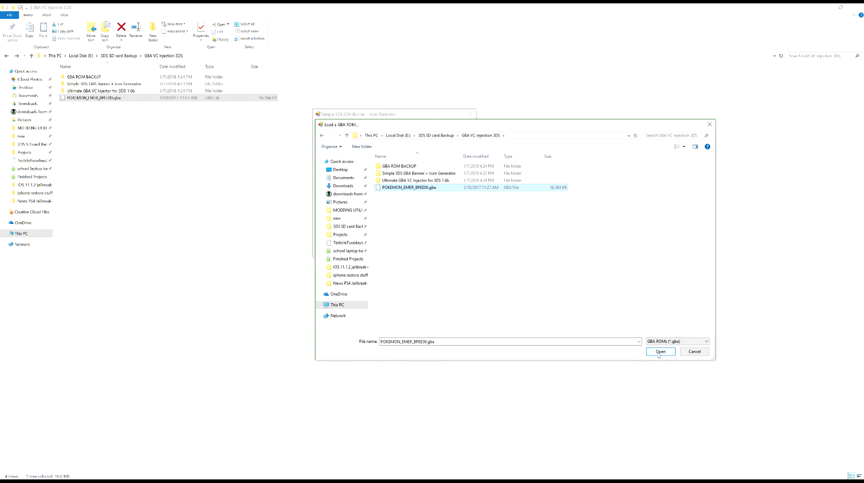
{"action": "left_click", "coordinate": [660, 352]}
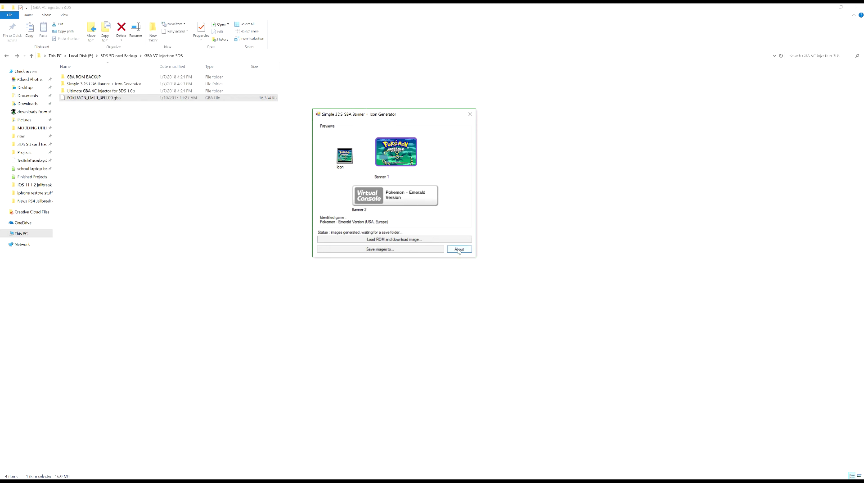
Export the Emerald icon and two banner PNGs to GBA VC injection 3DS\Icons\Emerald
{"action": "left_click", "coordinate": [414, 251]}
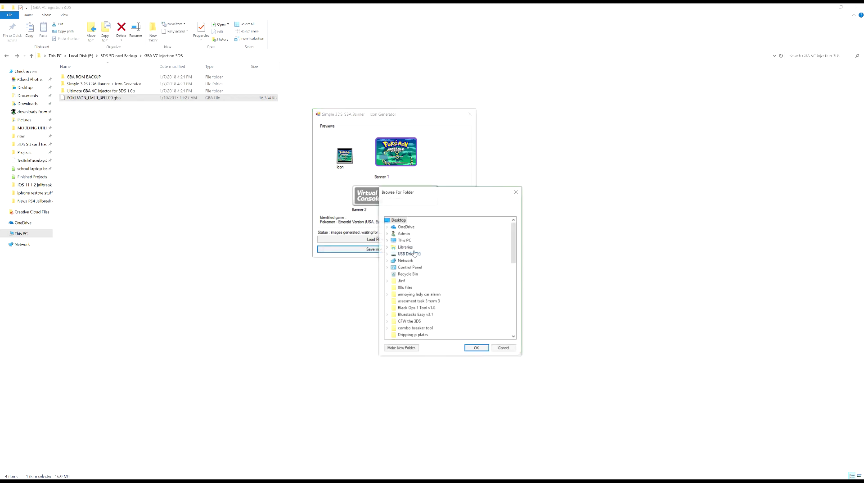
{"action": "scroll", "coordinate": [421, 284], "scroll_direction": "down", "scroll_amount": 1}
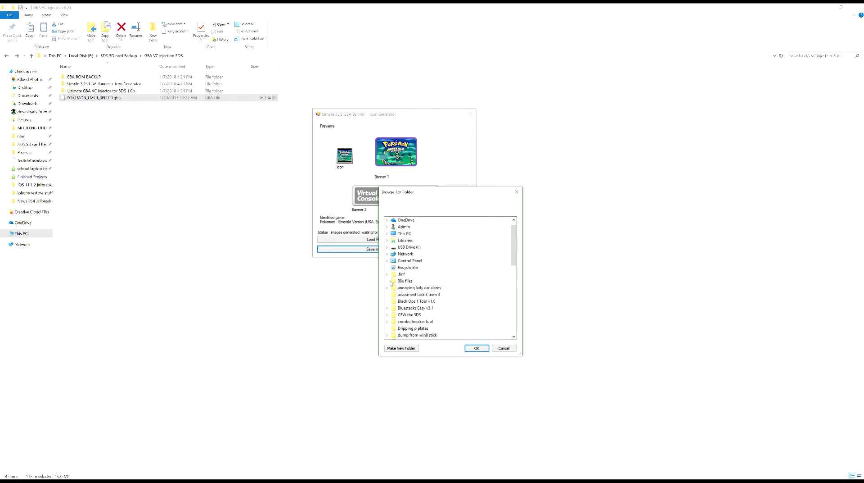
{"action": "scroll", "coordinate": [388, 253], "scroll_direction": "up", "scroll_amount": 1}
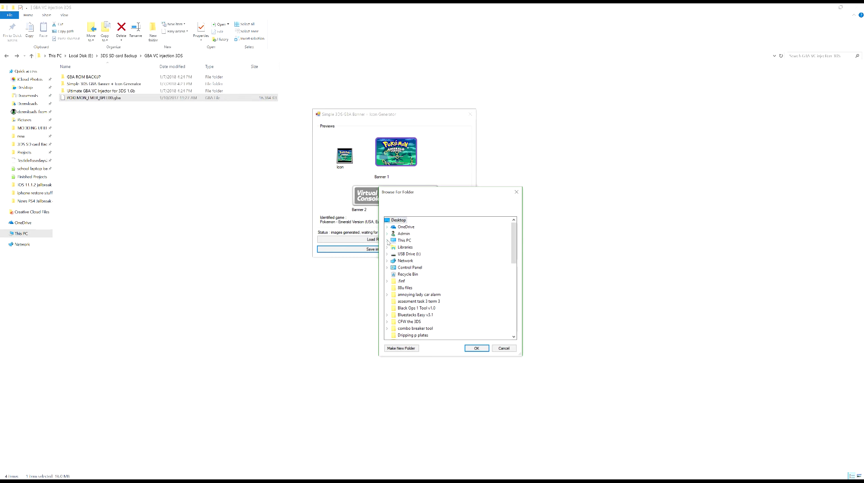
{"action": "left_click", "coordinate": [387, 240]}
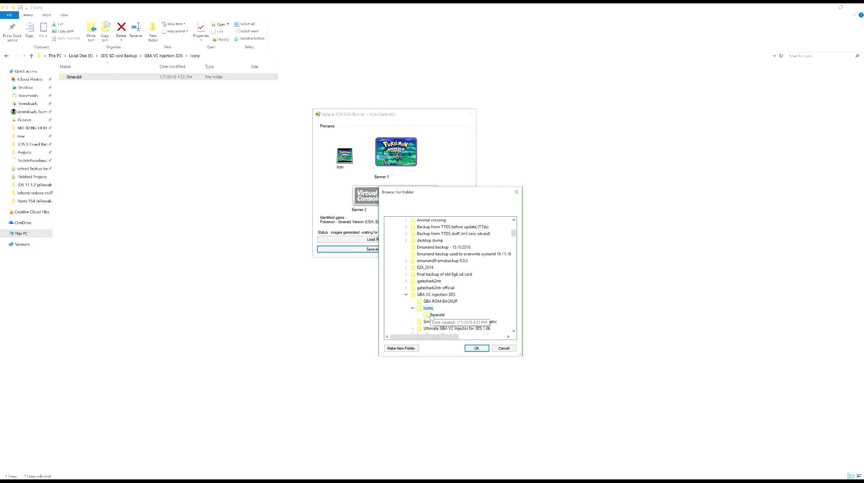
{"action": "left_click", "coordinate": [436, 314]}
{"action": "left_click", "coordinate": [477, 348]}
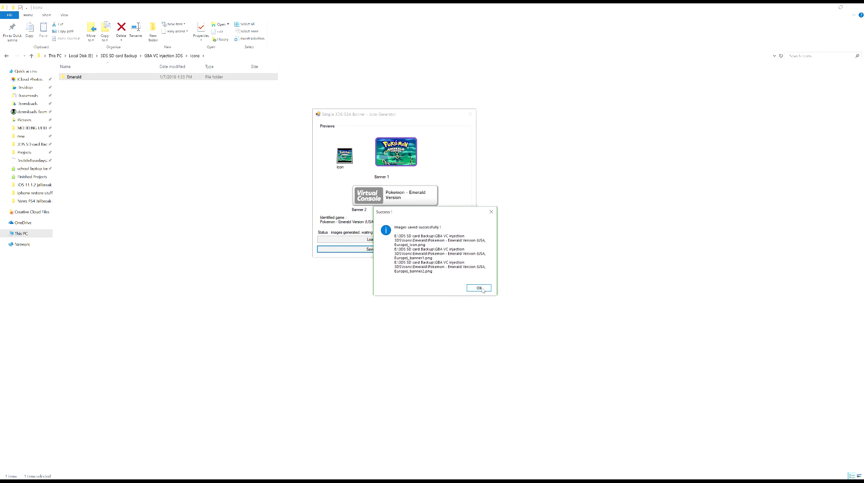
{"action": "left_click", "coordinate": [480, 287]}
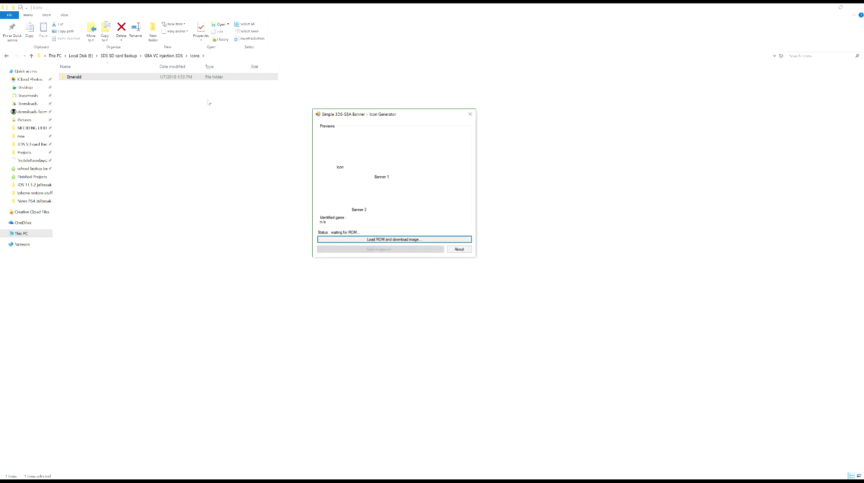
{"action": "left_click", "coordinate": [154, 78]}
Check the exported images in the Emerald folder and close the banner generator
{"action": "double_click", "coordinate": [154, 79]}
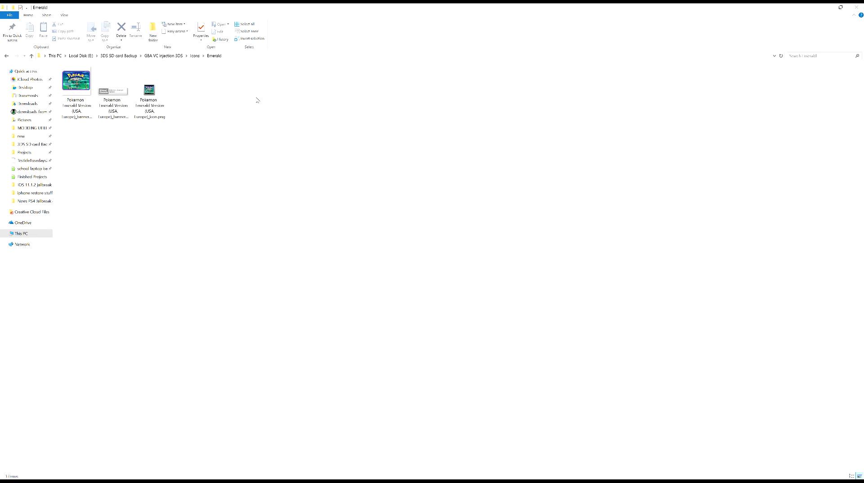
{"action": "key", "text": "alt+Tab"}
{"action": "left_click", "coordinate": [471, 113]}
{"action": "key", "text": "alt+Tab"}
{"action": "key", "text": "alt+Tab"}
{"action": "key", "text": "alt+Tab"}
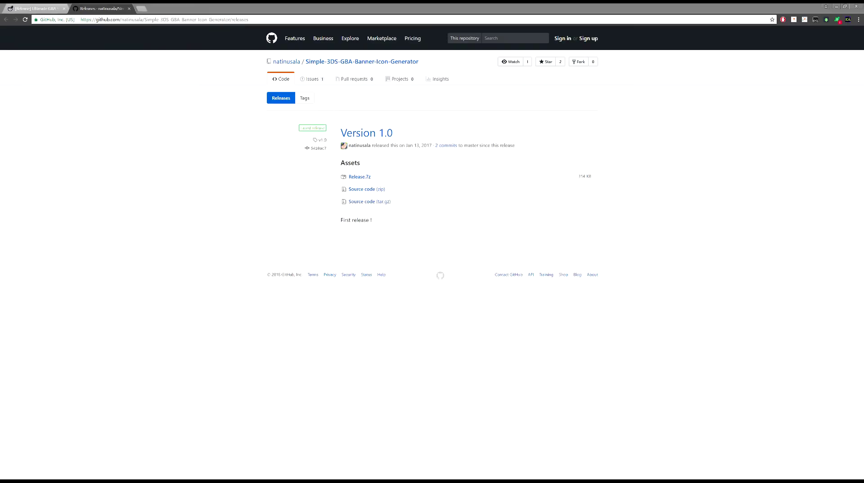
{"action": "key", "text": "alt+Tab"}
Go up to GBA VC injection 3DS and open the Ultimate GBA VC Injector for 3DS 1.6b folder
{"action": "key", "text": "alt+Up"}
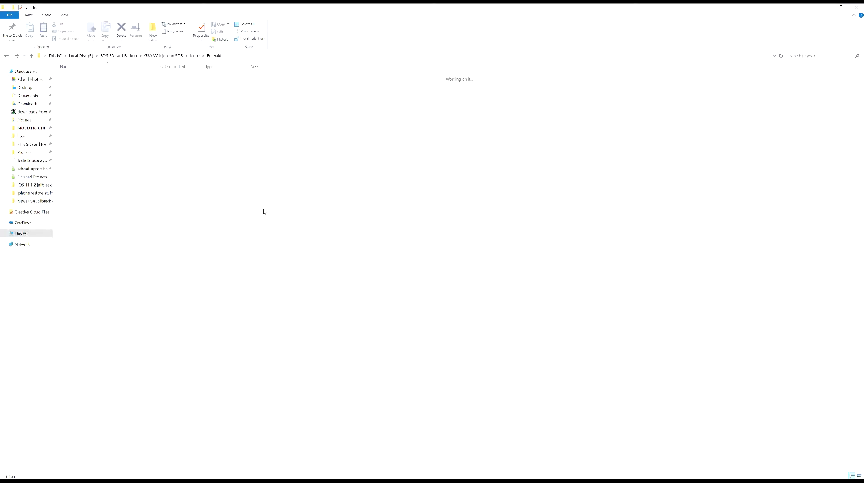
{"action": "key", "text": "alt+Up"}
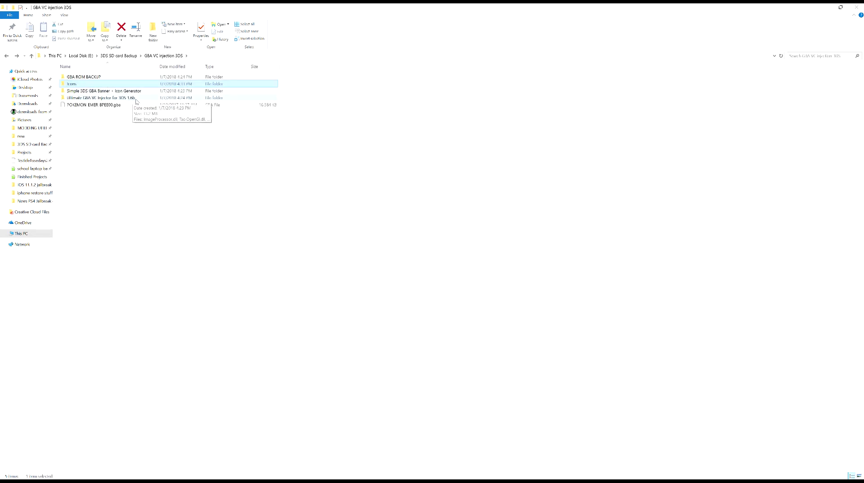
{"action": "double_click", "coordinate": [137, 98]}
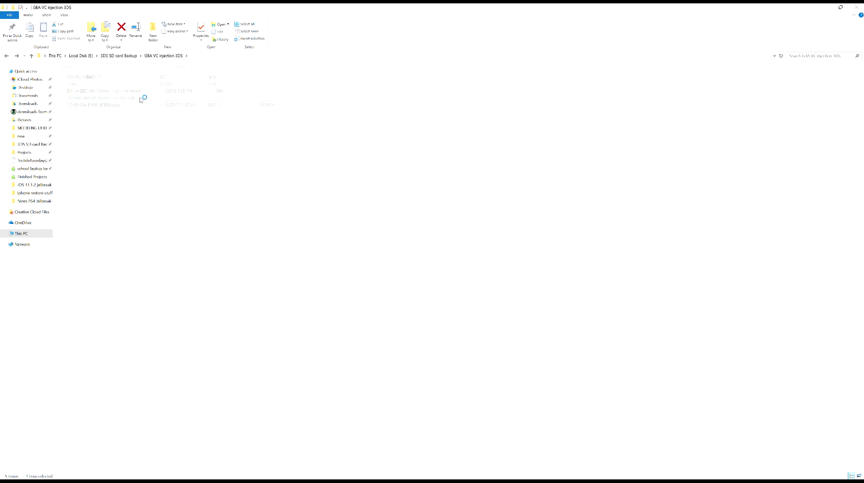
{"action": "left_click", "coordinate": [140, 99]}
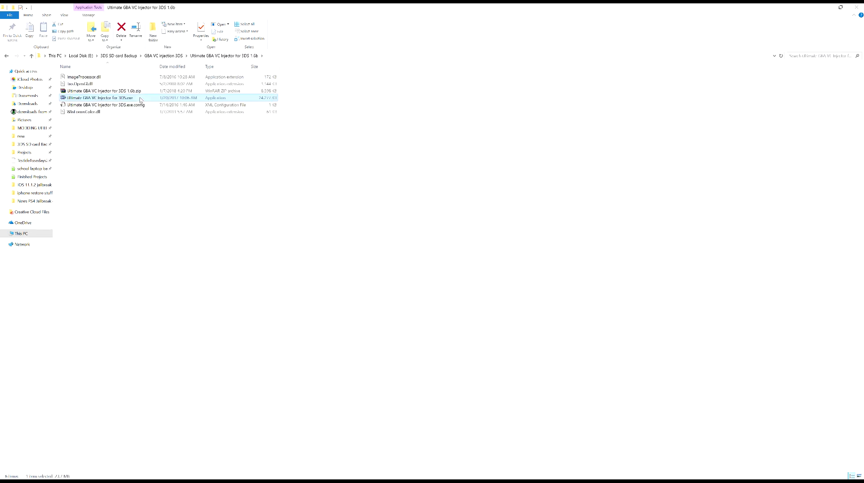
Launch the injector .exe, dismiss its startup error, and rerun it from the context menu
{"action": "double_click", "coordinate": [115, 98]}
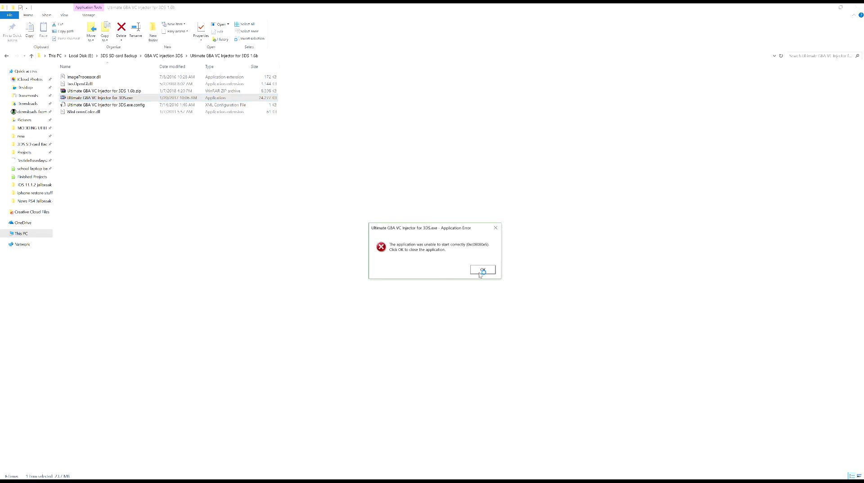
{"action": "left_click", "coordinate": [483, 270]}
{"action": "right_click", "coordinate": [96, 99]}
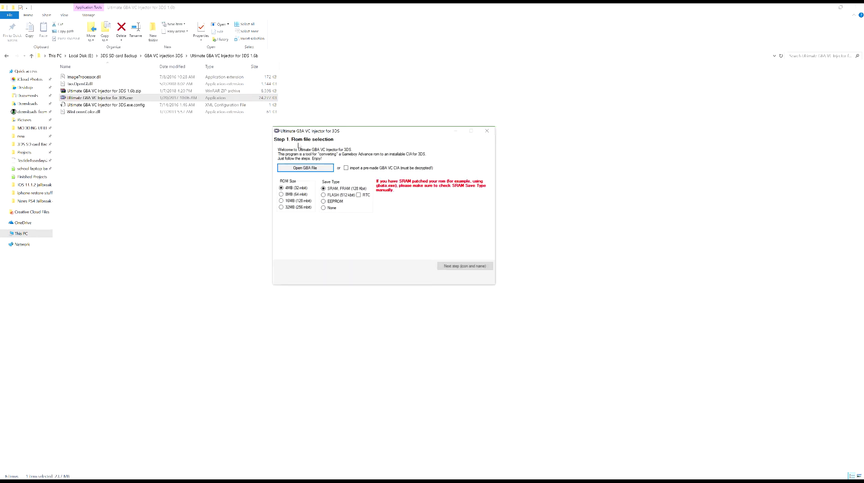
Load POKEMON_EMER_BPEE00.gba from GBA VC injection 3DS into the injector, detecting 16MB and FLASH save
{"action": "left_click", "coordinate": [326, 169]}
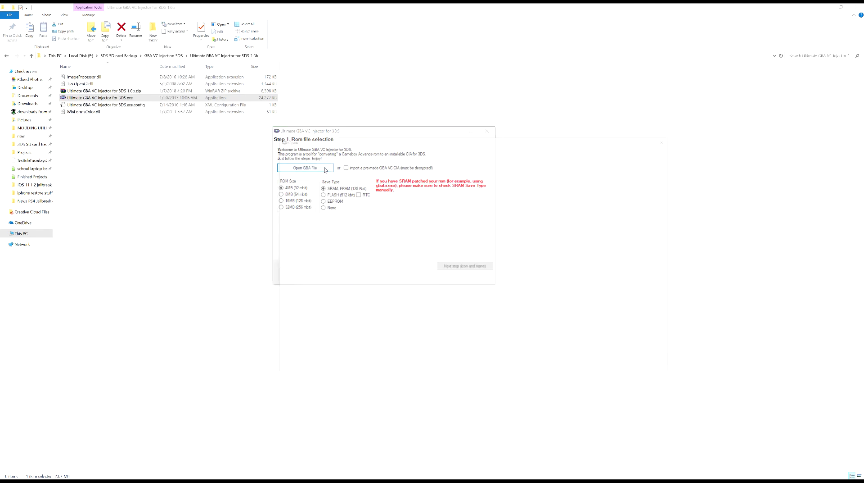
{"action": "left_click", "coordinate": [389, 150]}
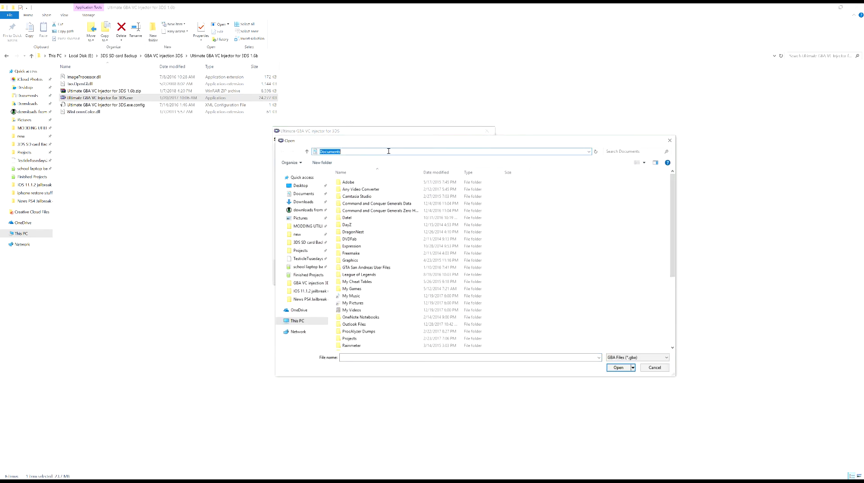
{"action": "key", "text": "ctrl+v"}
{"action": "key", "text": "Return"}
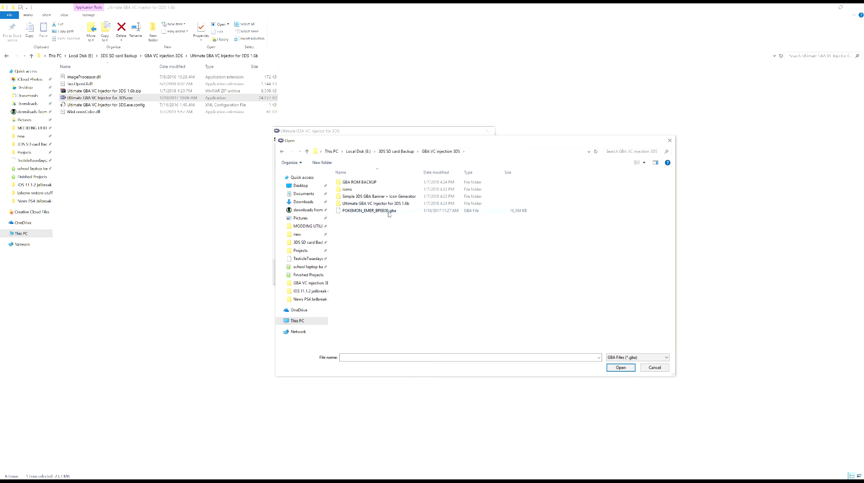
{"action": "left_click", "coordinate": [387, 211]}
{"action": "left_click", "coordinate": [621, 368]}
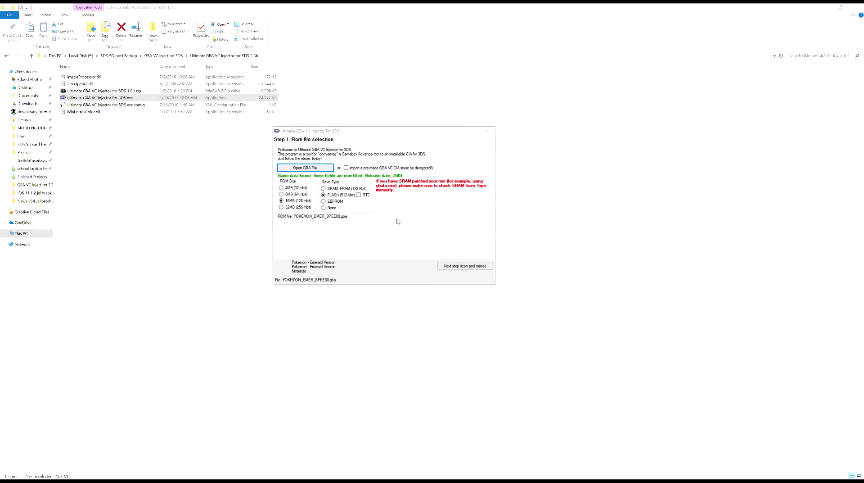
Set Icons\Emerald's _icon.png as the game icon and advance to the 3D banner step
{"action": "left_click", "coordinate": [471, 267]}
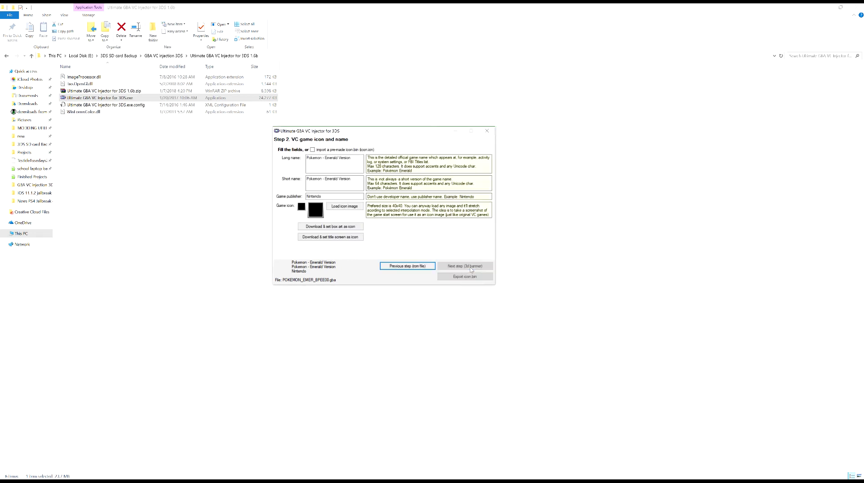
{"action": "left_click", "coordinate": [343, 208]}
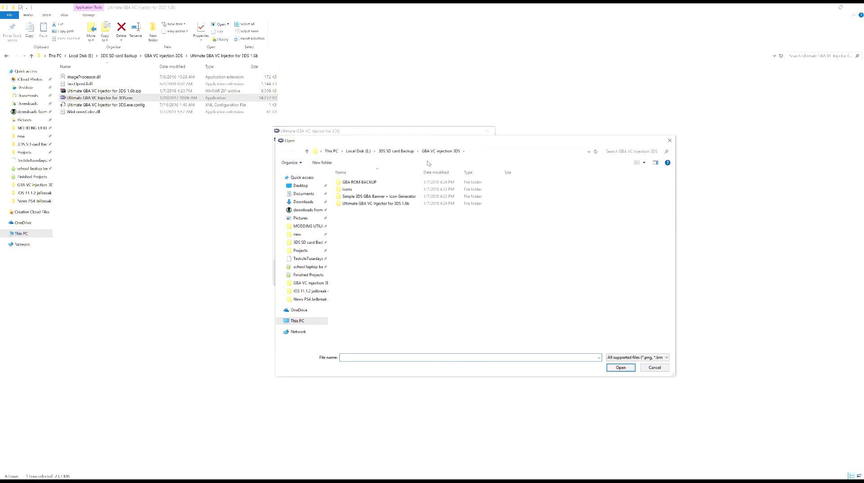
{"action": "double_click", "coordinate": [382, 189]}
{"action": "left_click_drag", "start_coordinate": [354, 183], "coordinate": [356, 187]}
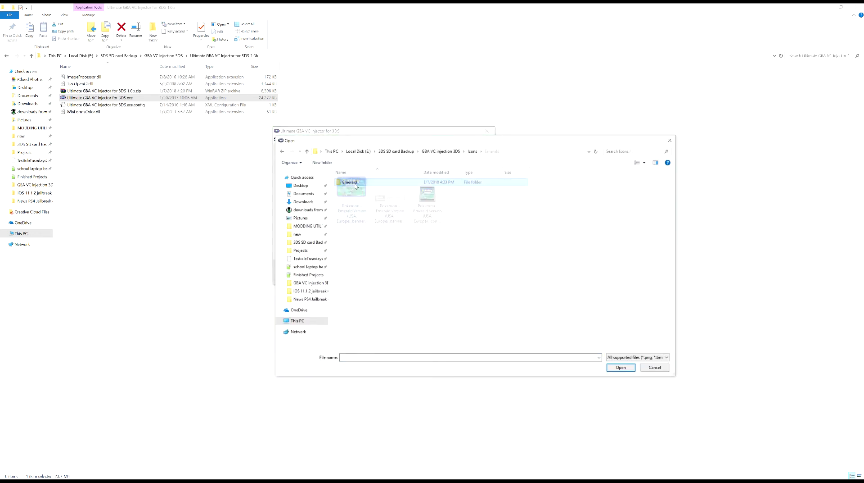
{"action": "left_click", "coordinate": [430, 193]}
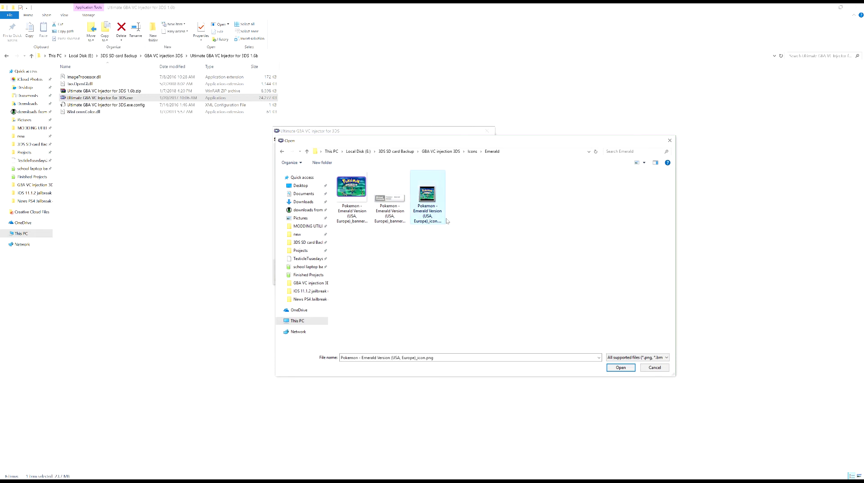
{"action": "left_click", "coordinate": [621, 368]}
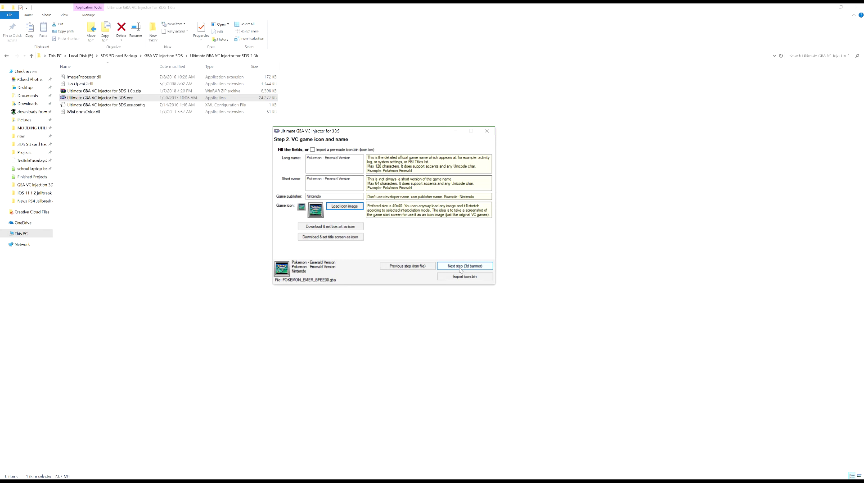
{"action": "left_click", "coordinate": [460, 266]}
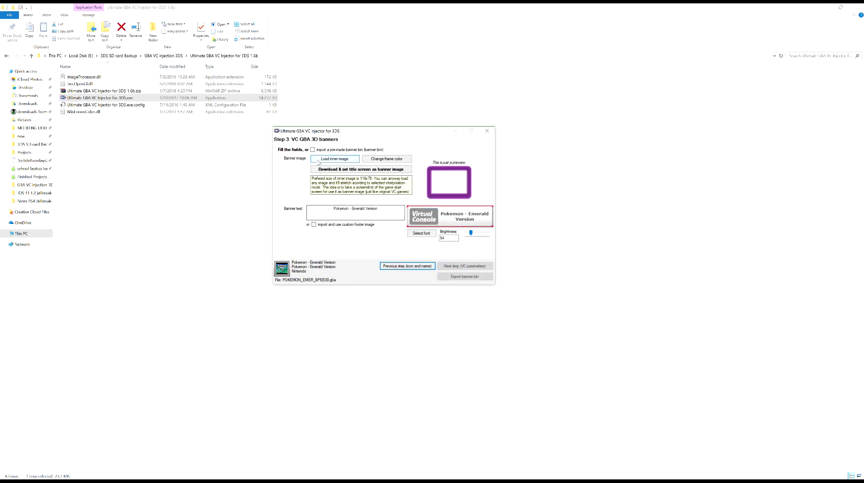
Load the first Emerald title-screen image as the inner banner image, frame it magenta, and open font options
{"action": "left_click", "coordinate": [356, 161]}
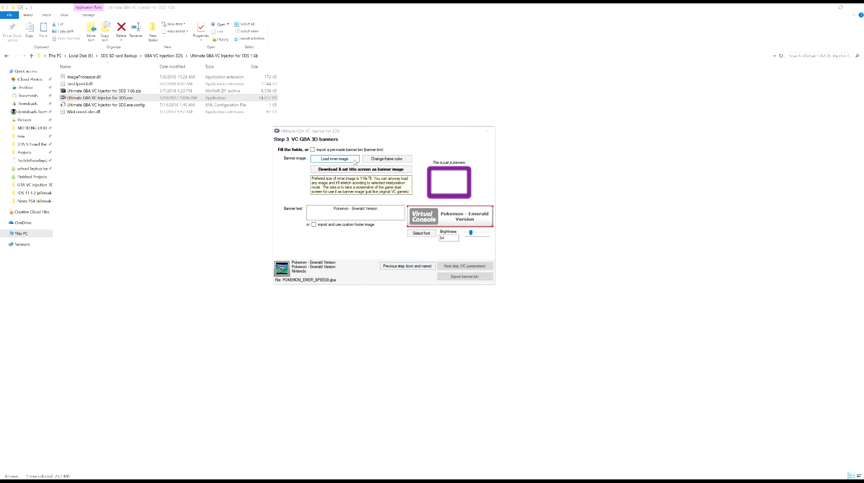
{"action": "double_click", "coordinate": [364, 189]}
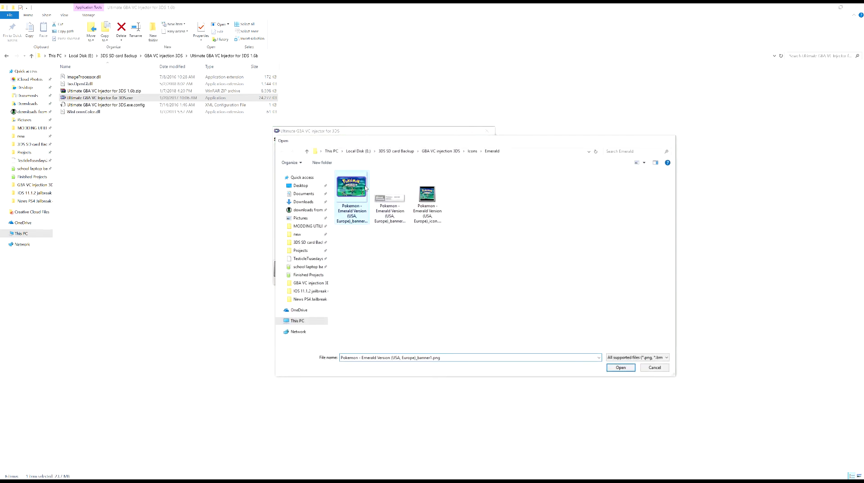
{"action": "left_click", "coordinate": [386, 161]}
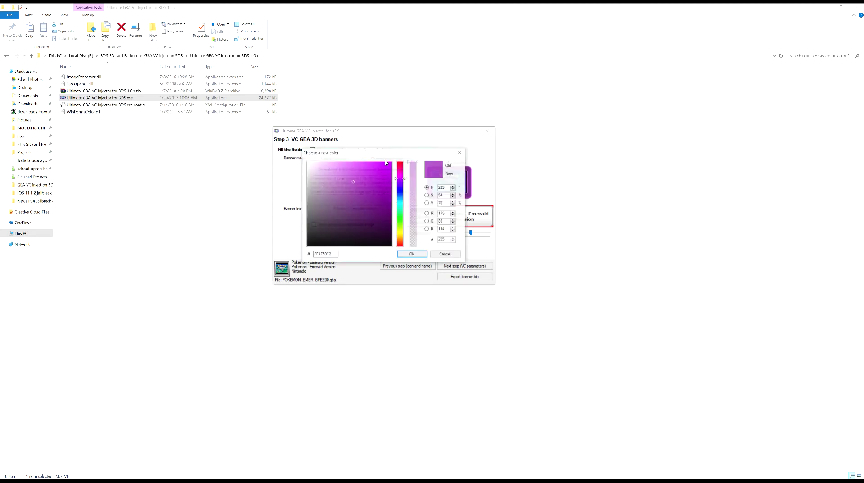
{"action": "left_click_drag", "start_coordinate": [384, 167], "coordinate": [402, 160]}
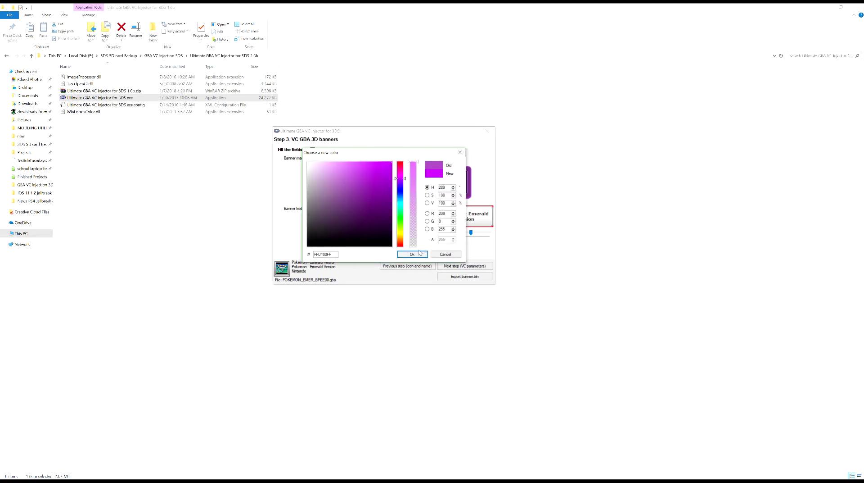
{"action": "left_click_drag", "start_coordinate": [425, 152], "coordinate": [336, 179]}
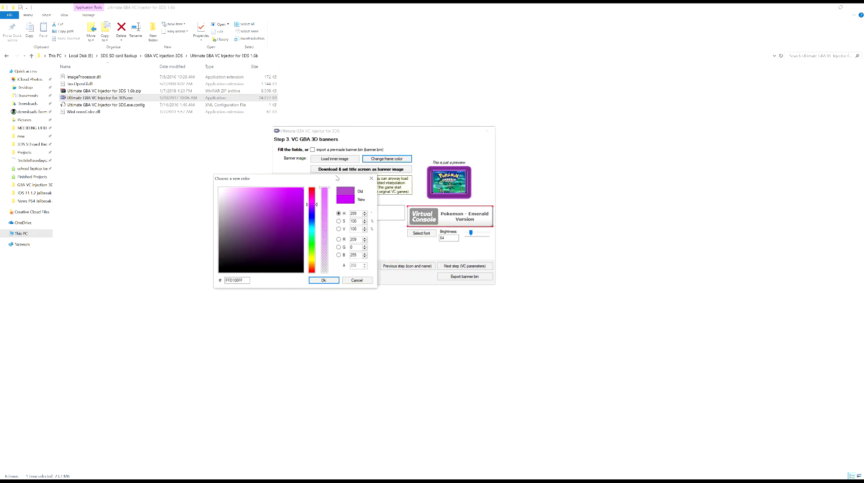
{"action": "left_click", "coordinate": [372, 179]}
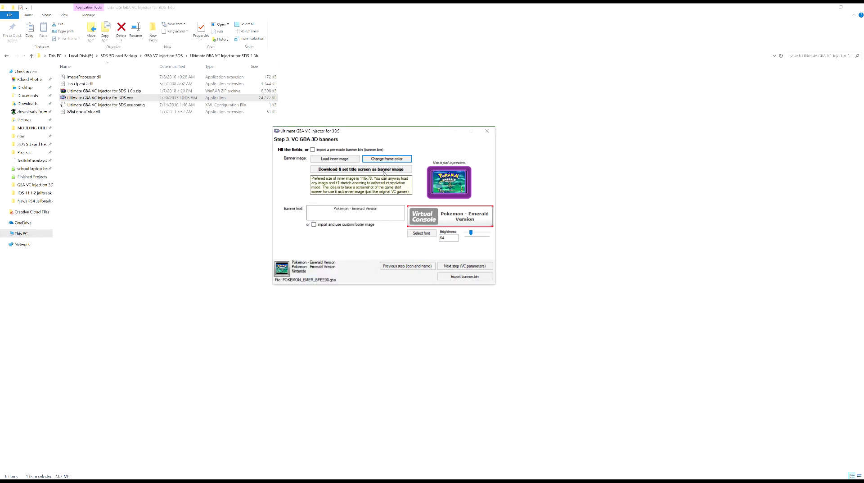
{"action": "left_click", "coordinate": [425, 233]}
Go up from GBA VC injection 3DS into Icons\Emerald, then bring the injector back to the front
{"action": "left_click", "coordinate": [136, 165]}
{"action": "key", "text": "BackSpace"}
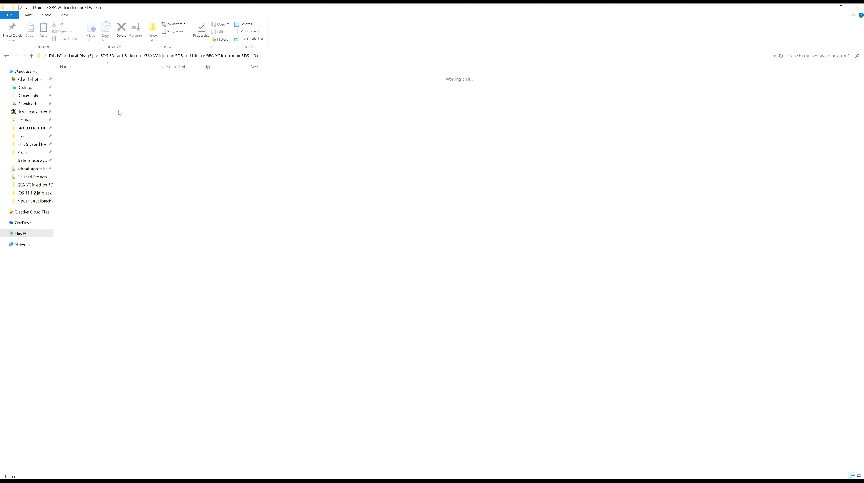
{"action": "double_click", "coordinate": [102, 83]}
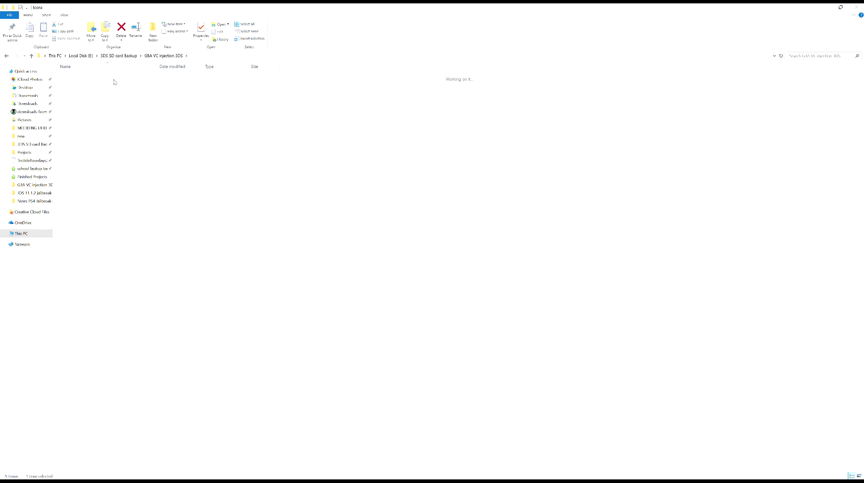
{"action": "double_click", "coordinate": [133, 79]}
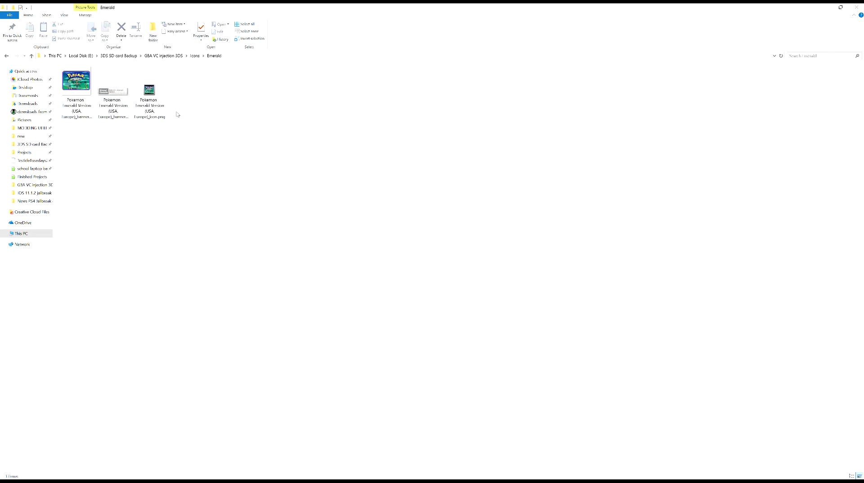
{"action": "left_click", "coordinate": [727, 477]}
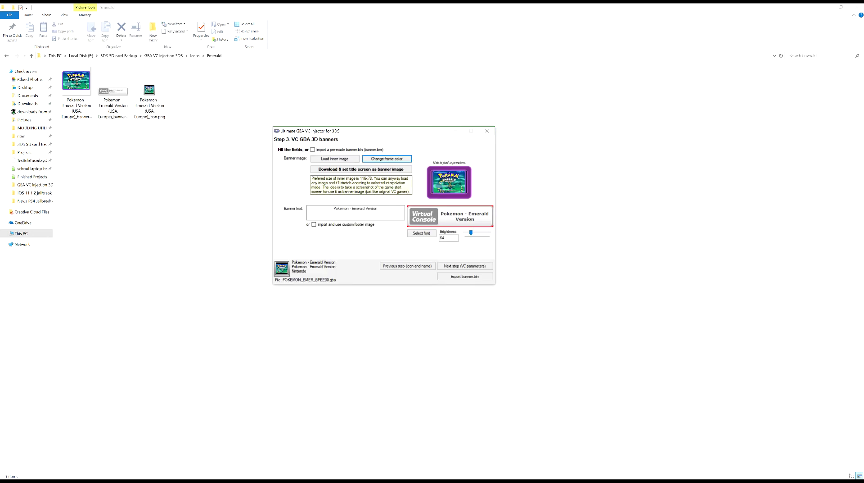
Build POKEMON_EMER_BPEE00.cia into GBA VC injection 3DS and dismiss the access-denied error
{"action": "left_click", "coordinate": [463, 266]}
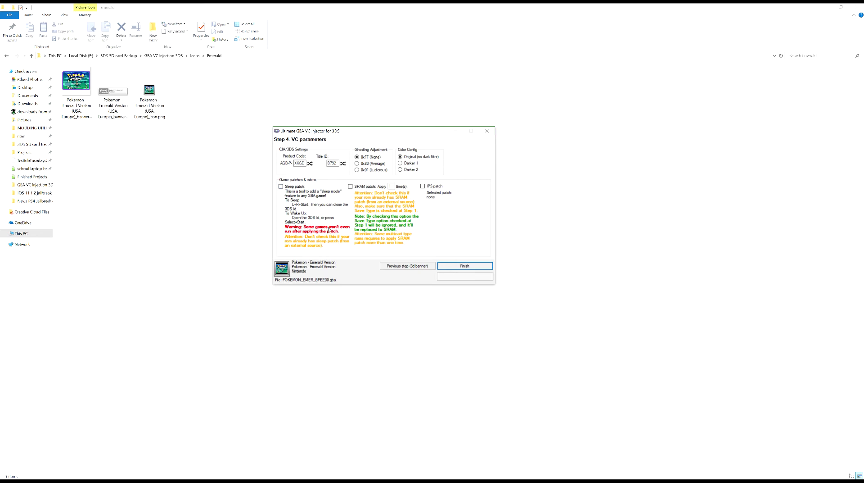
{"action": "left_click", "coordinate": [464, 267]}
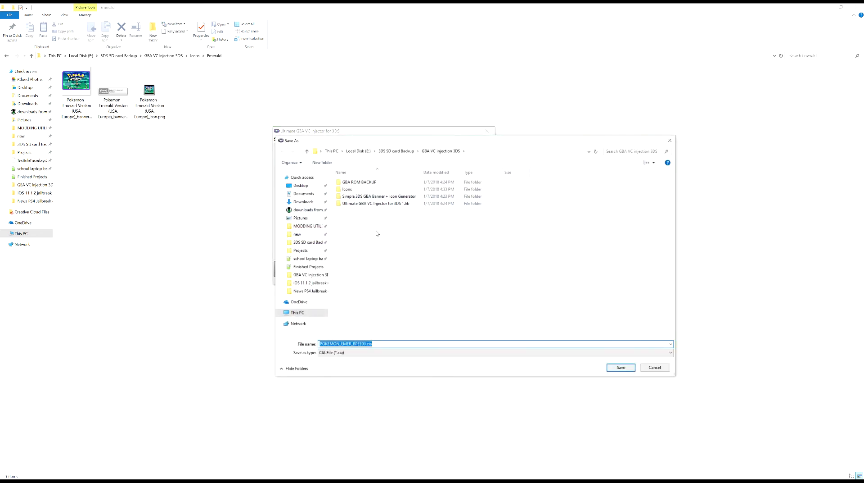
{"action": "left_click", "coordinate": [378, 233]}
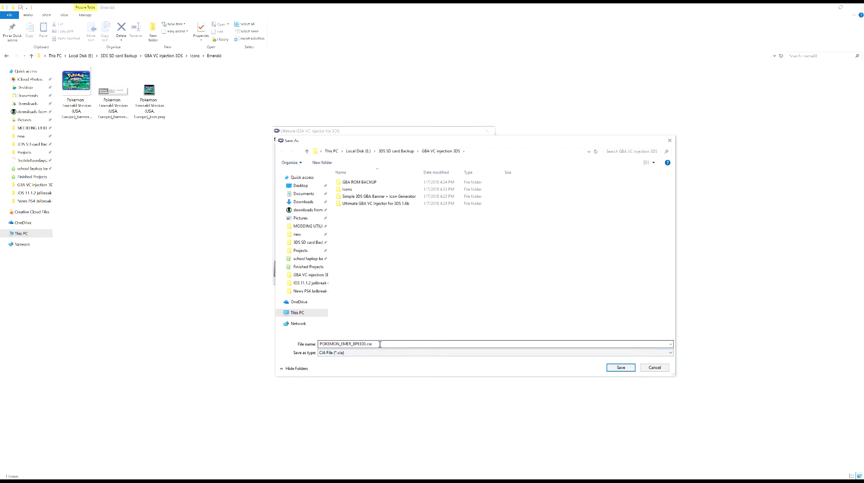
{"action": "left_click", "coordinate": [618, 368]}
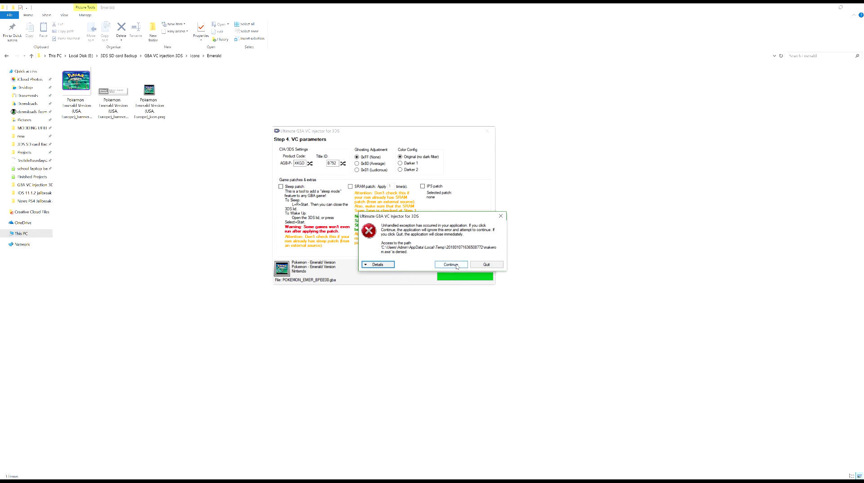
{"action": "left_click", "coordinate": [451, 264]}
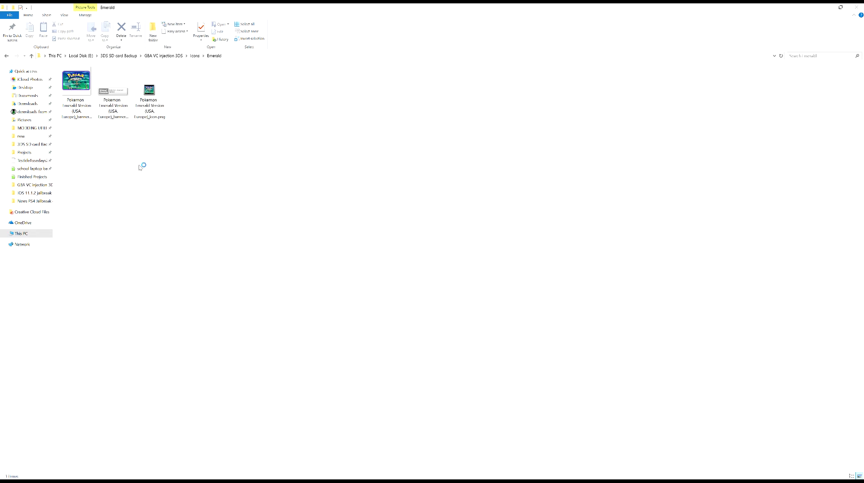
Return to GBA VC injection 3DS and check that POKEMON_EMER_BPEE00.cia is 16.4 MB
{"action": "key", "text": "BackSpace"}
{"action": "key", "text": "BackSpace"}
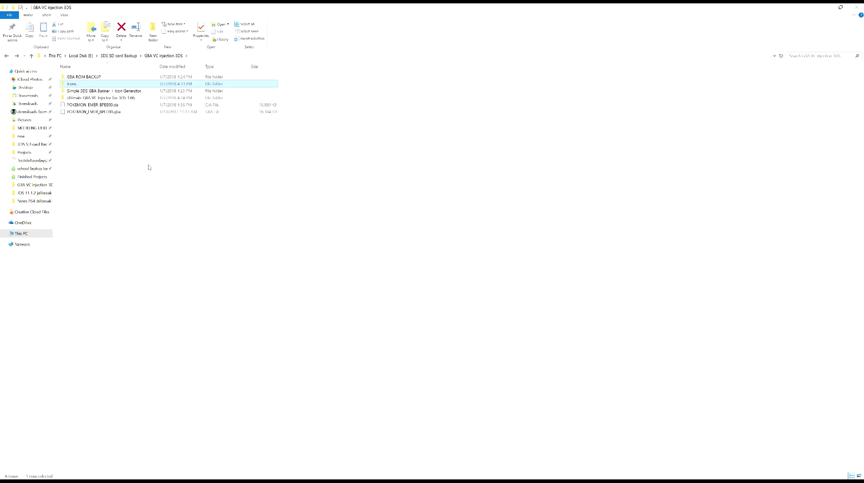
{"action": "left_click", "coordinate": [129, 118]}
{"action": "left_click", "coordinate": [125, 106]}
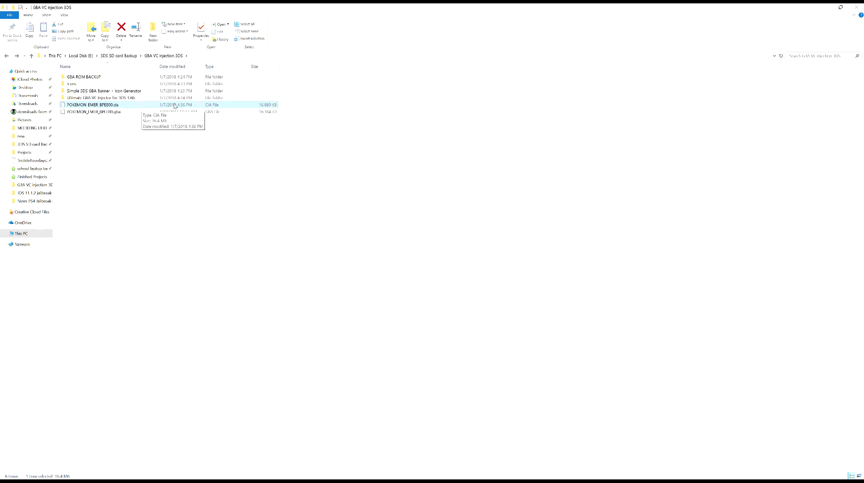
{"action": "left_click", "coordinate": [730, 479]}
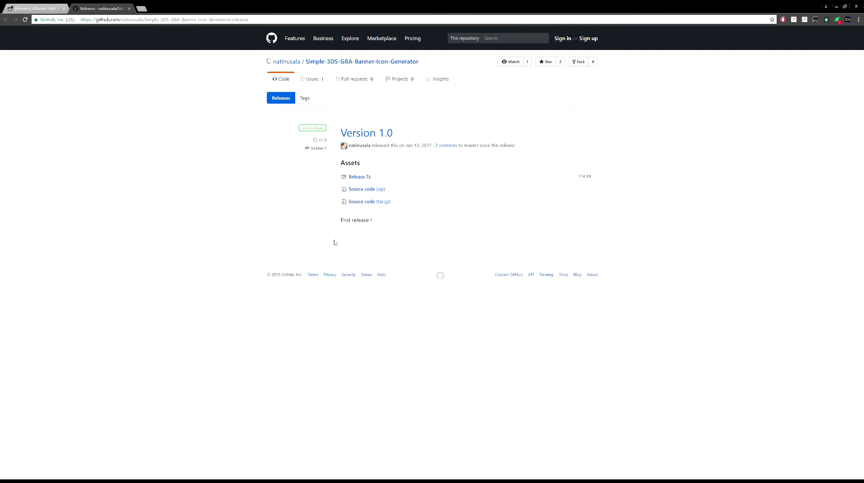
Find the Microsoft .NET framework 4.5 requirement in the injector's GBAtemp forum thread
{"action": "left_click", "coordinate": [43, 8]}
{"action": "scroll", "coordinate": [239, 186], "scroll_direction": "up", "scroll_amount": 3}
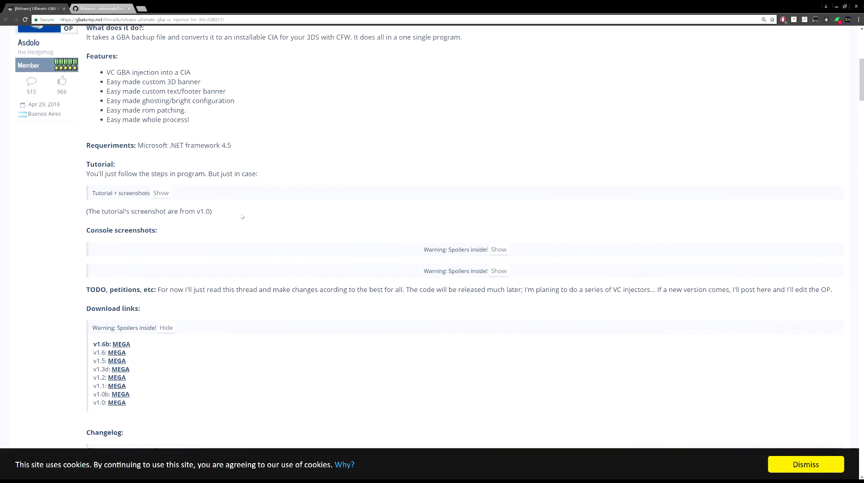
{"action": "scroll", "coordinate": [243, 220], "scroll_direction": "up", "scroll_amount": 1}
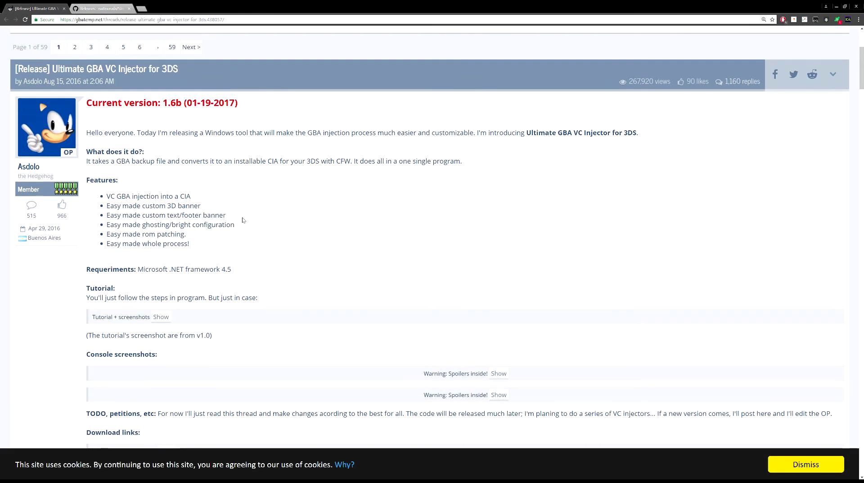
{"action": "triple_click", "coordinate": [177, 271]}
{"action": "left_click", "coordinate": [337, 243]}
Cancel a second CIA save, close the injector, and return to the CIA folder in File Explorer
{"action": "key", "text": "alt+Tab"}
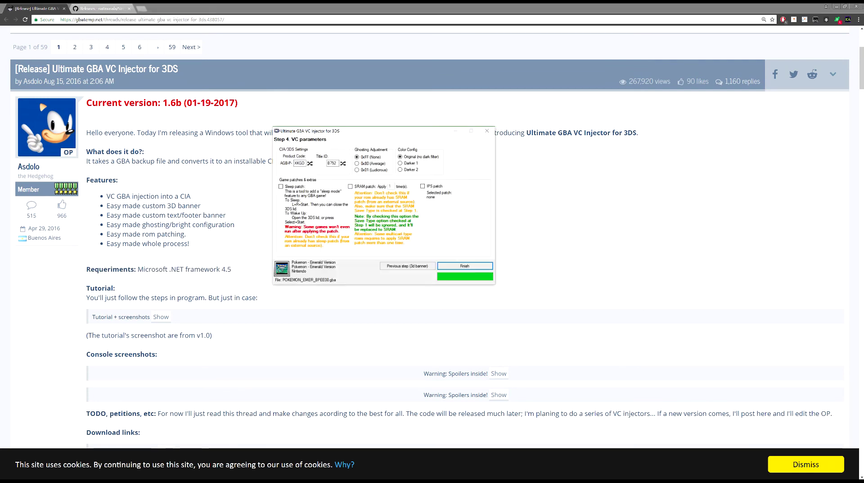
{"action": "left_click", "coordinate": [469, 266]}
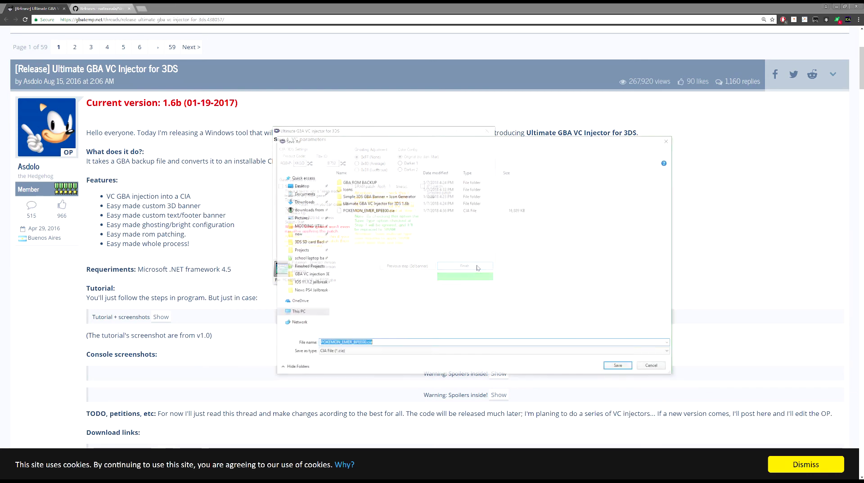
{"action": "left_click", "coordinate": [672, 140]}
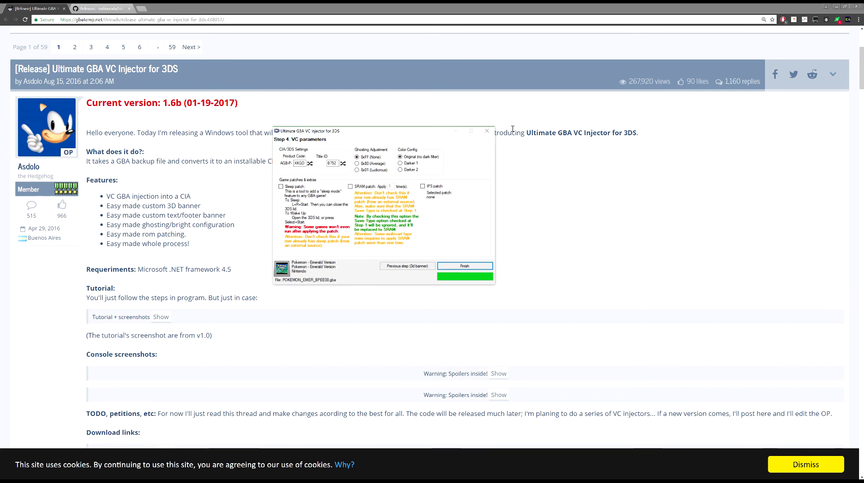
{"action": "left_click", "coordinate": [487, 131]}
{"action": "key", "text": "alt+Tab"}
{"action": "left_click", "coordinate": [257, 281]}
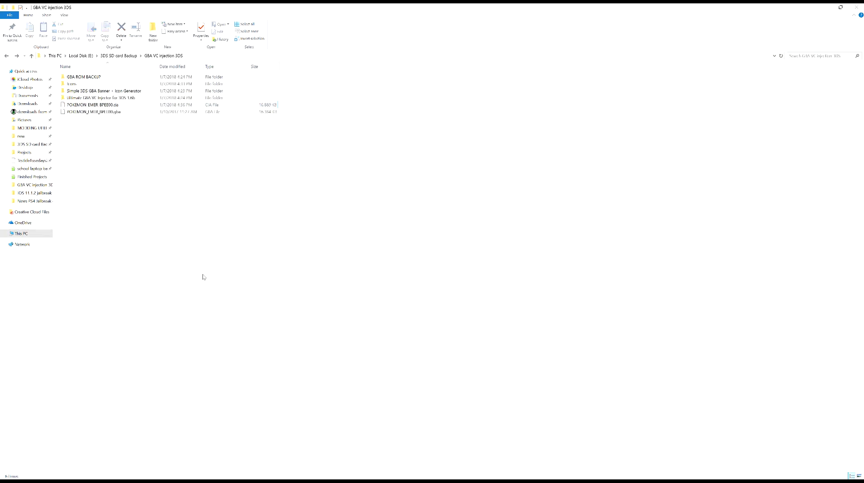